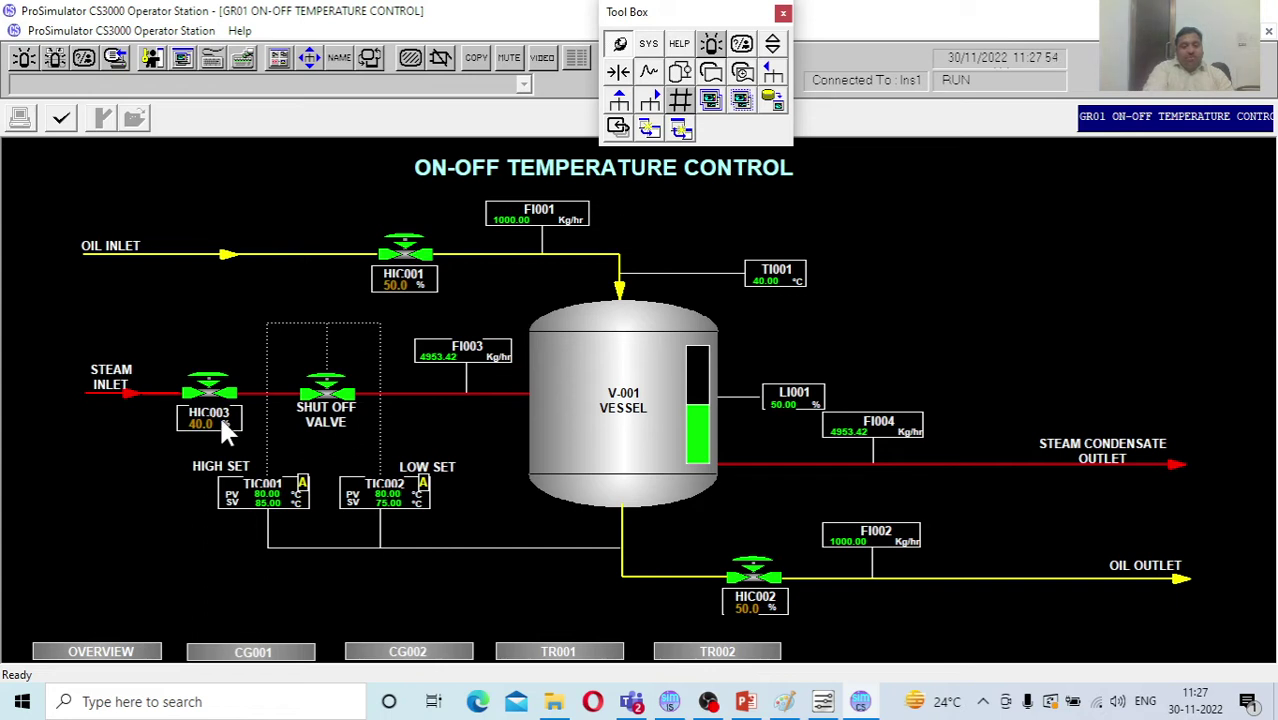
# Set the HIC003 inlet steam valve output (MV) to 50% from its faceplate.
pyautogui.click(221, 422)
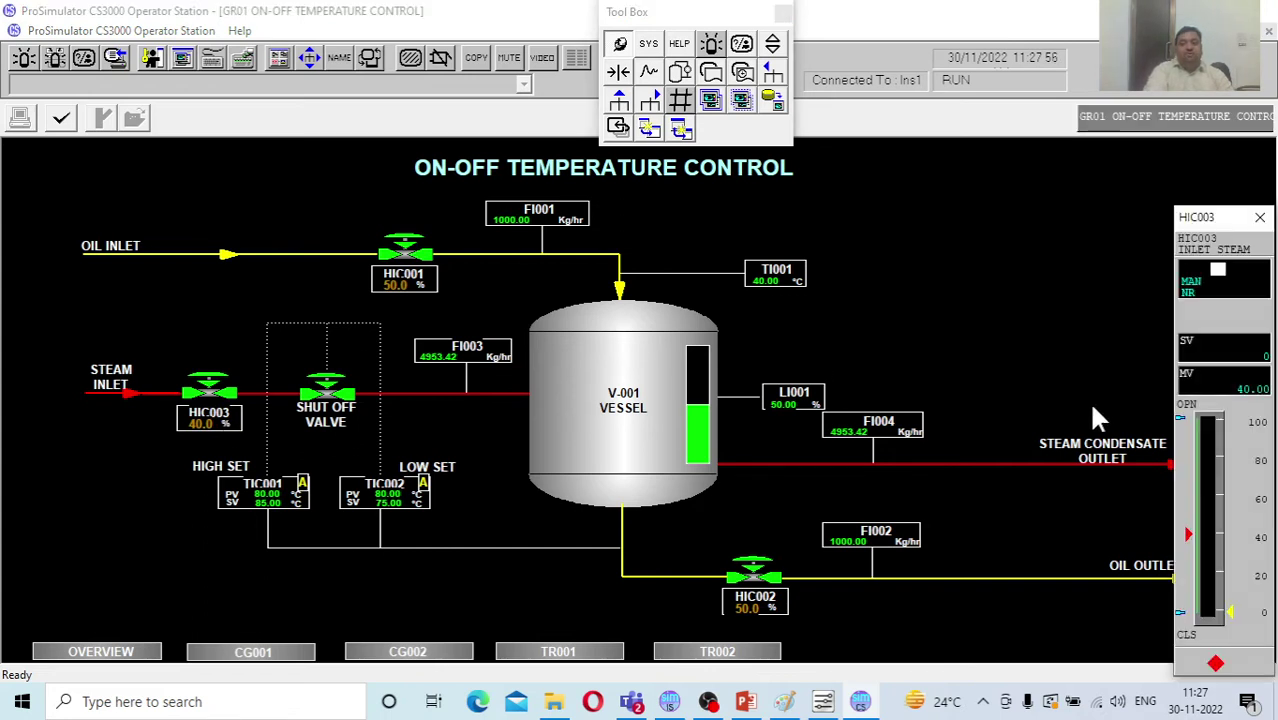
pyautogui.click(1225, 380)
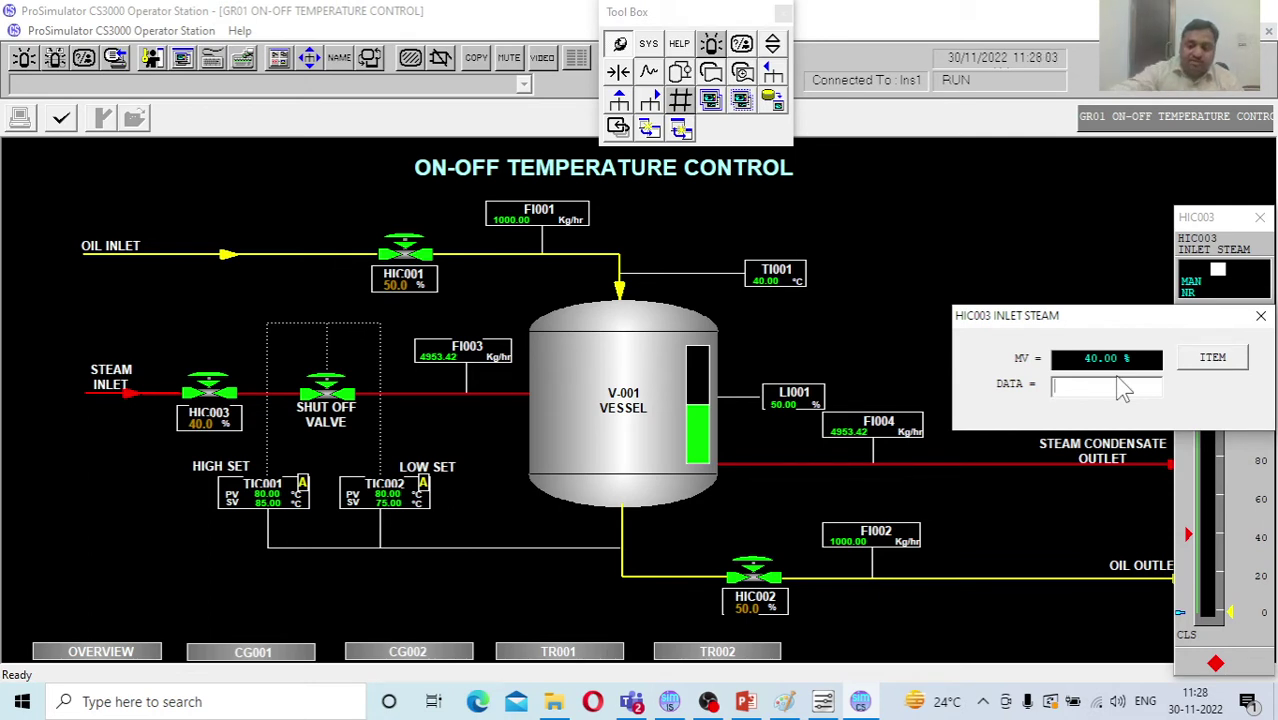
pyautogui.write('50')
pyautogui.press('Return')
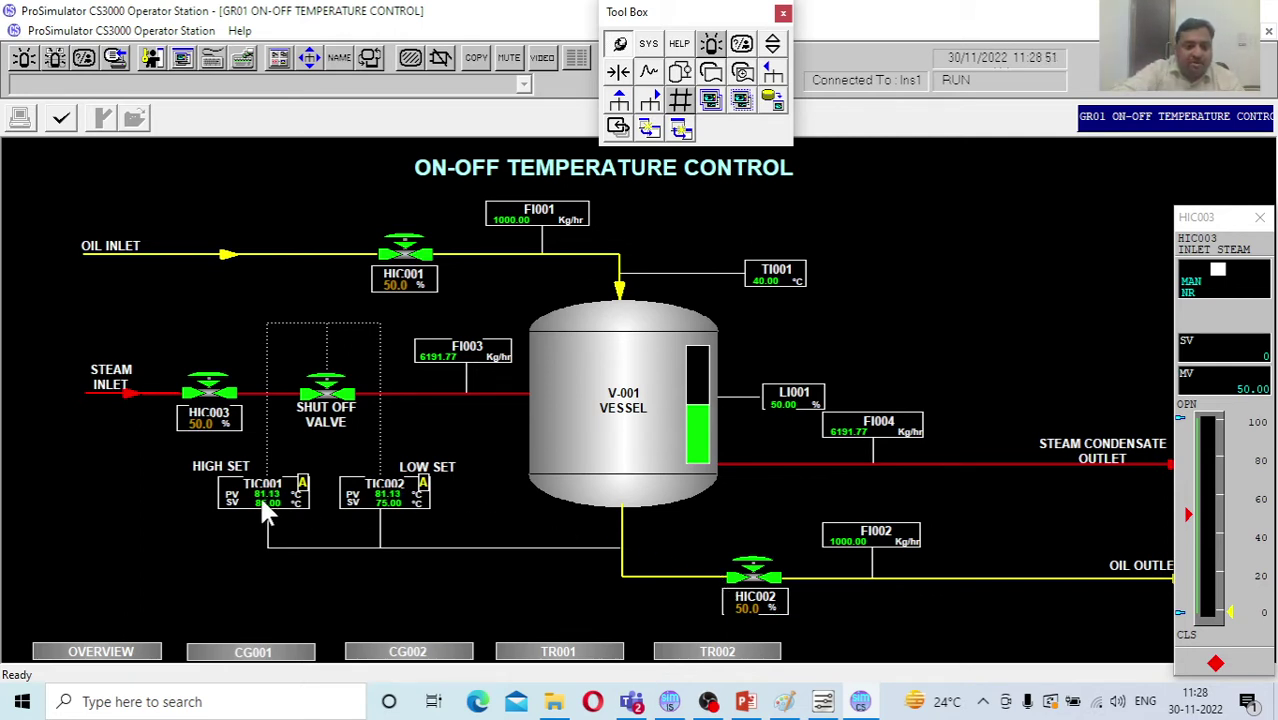
# Speed the simulation up to 5x real time on the Instructor Station, then return to the graphic.
pyautogui.click(669, 701)
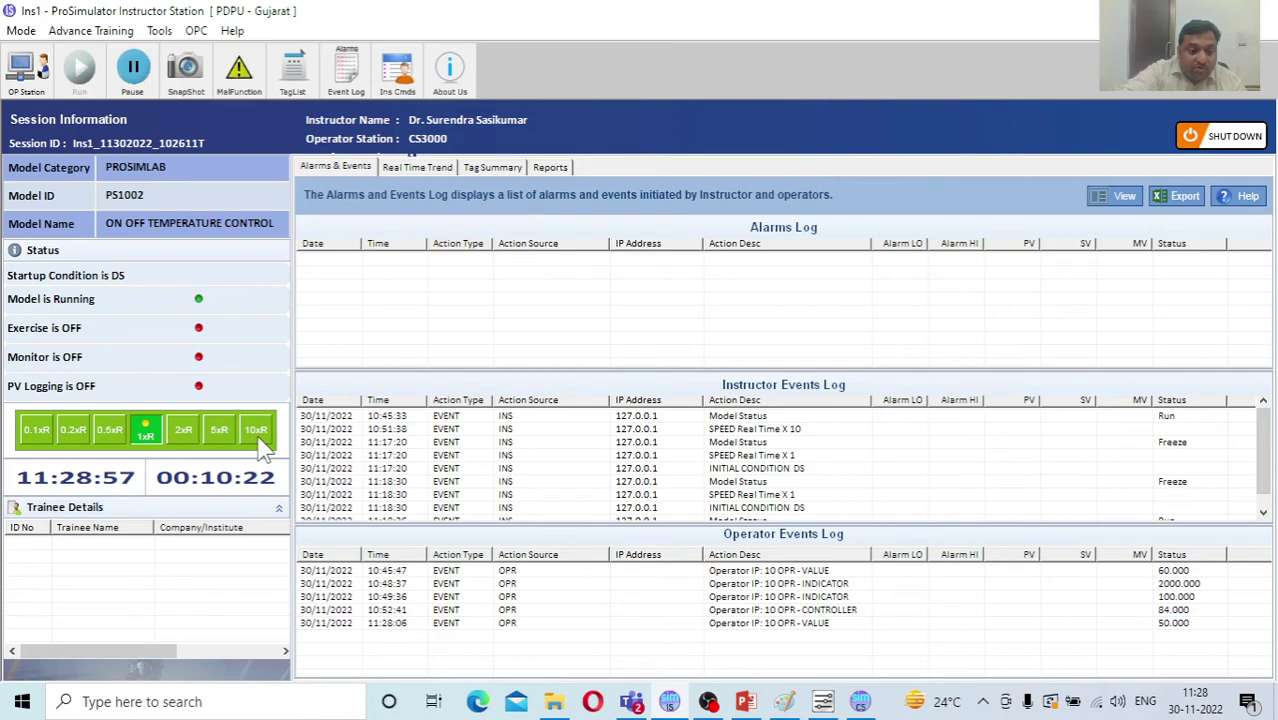
pyautogui.click(220, 435)
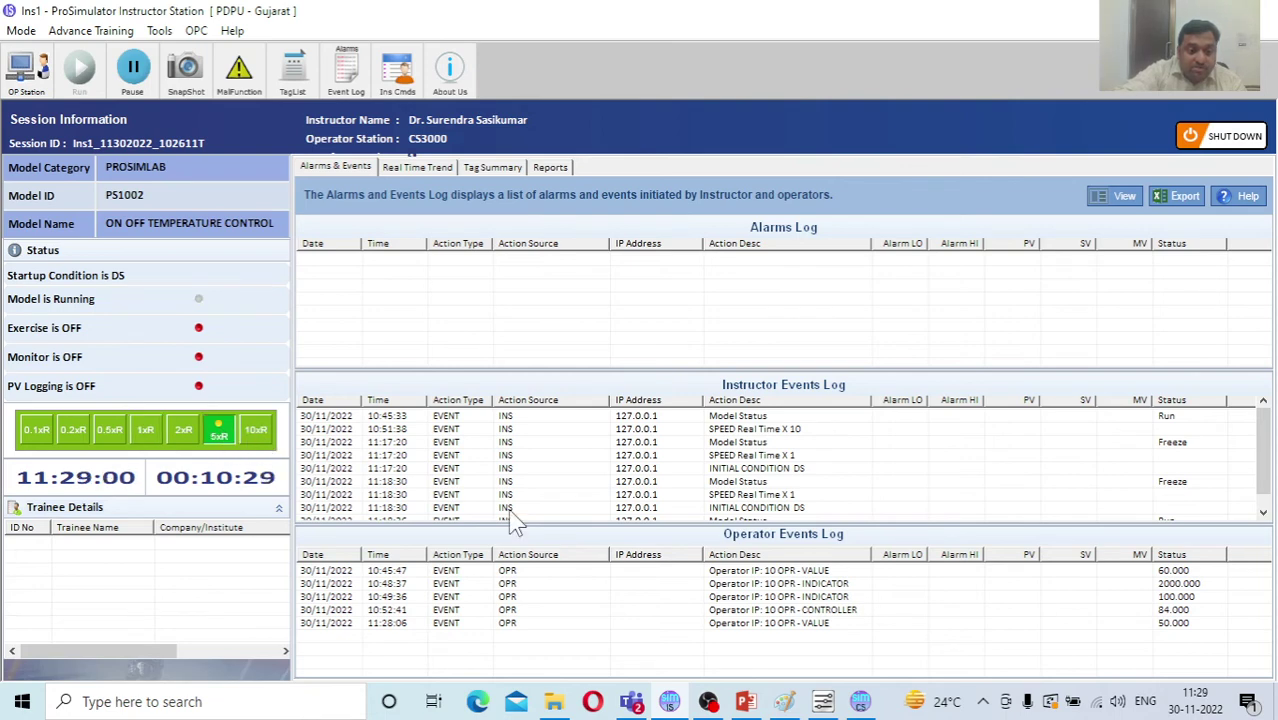
pyautogui.click(787, 703)
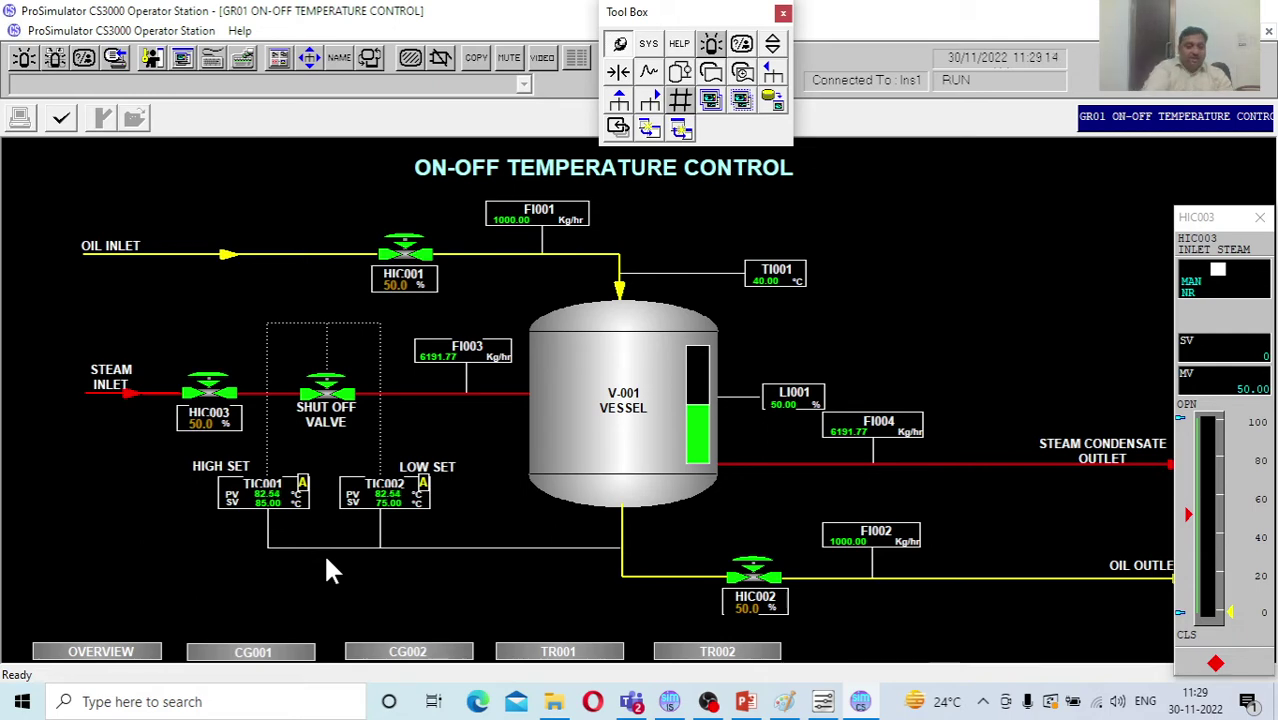
pyautogui.click(672, 702)
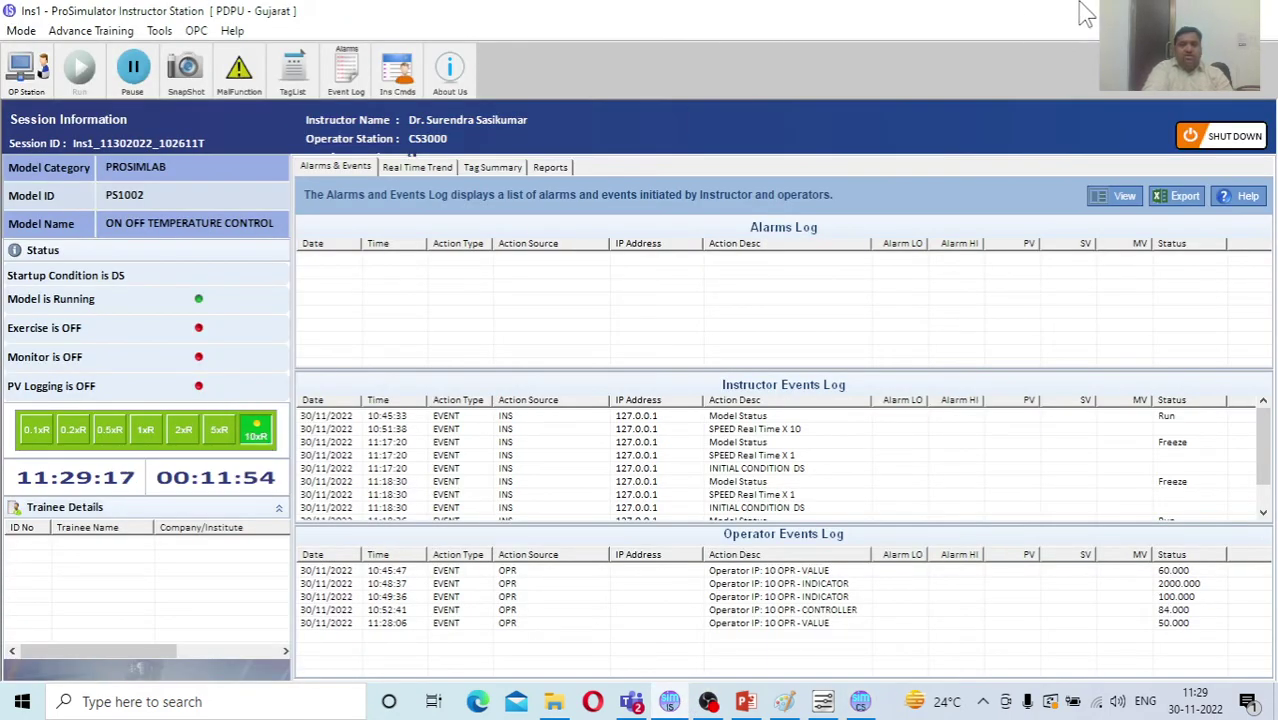
pyautogui.hotkey('alt', 'Tab')
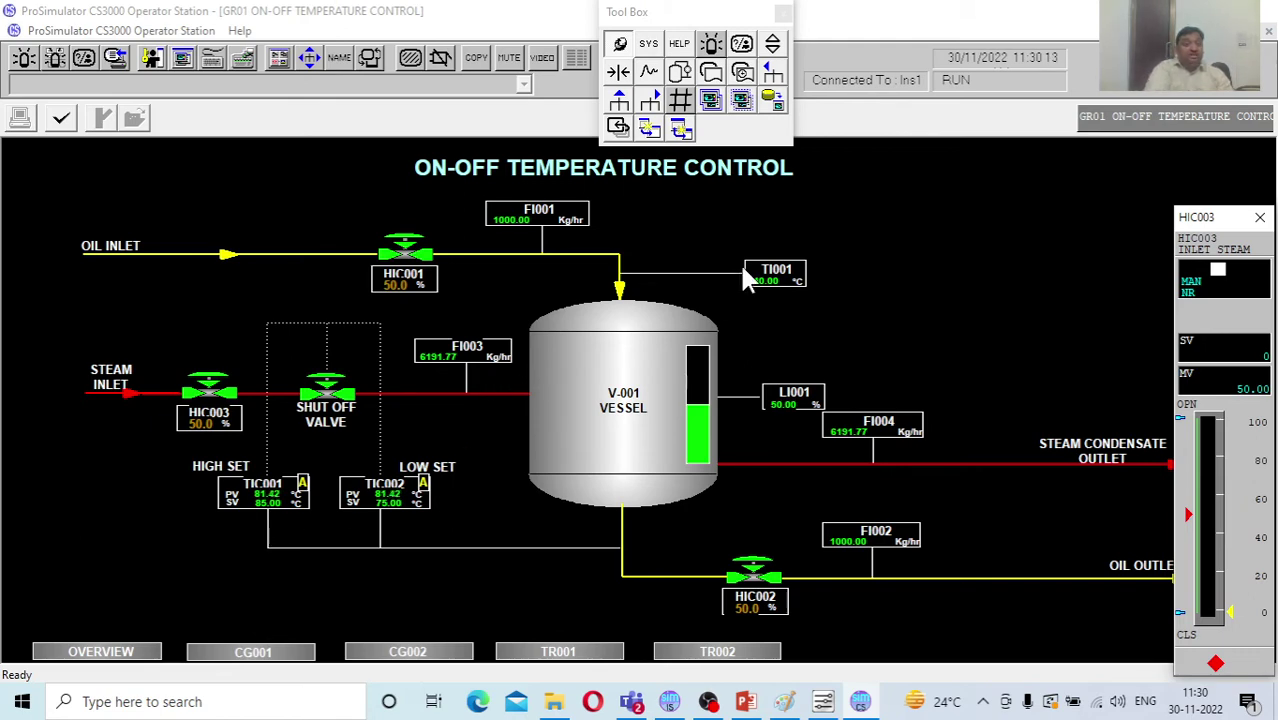
# Open trend TR001 zoomed to twenty minutes (11:10–11:30) and bring up its Pen Assignment.
pyautogui.click(650, 72)
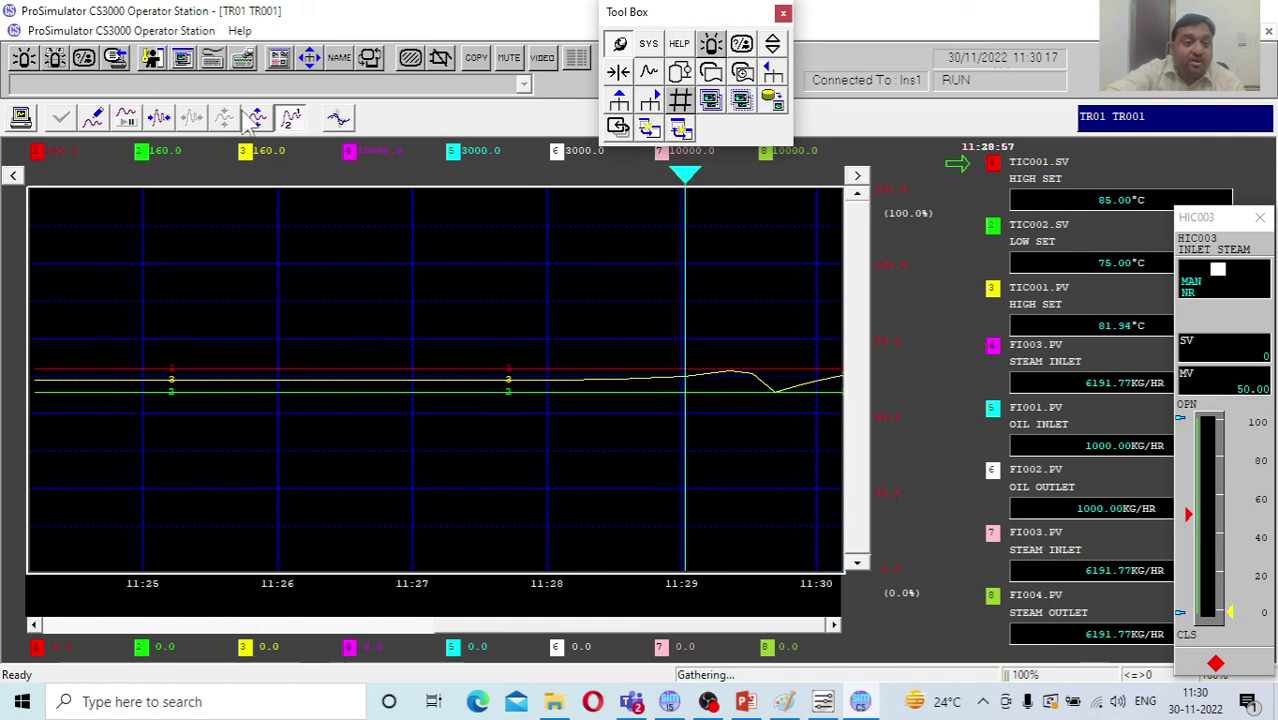
pyautogui.click(156, 122)
pyautogui.click(156, 122)
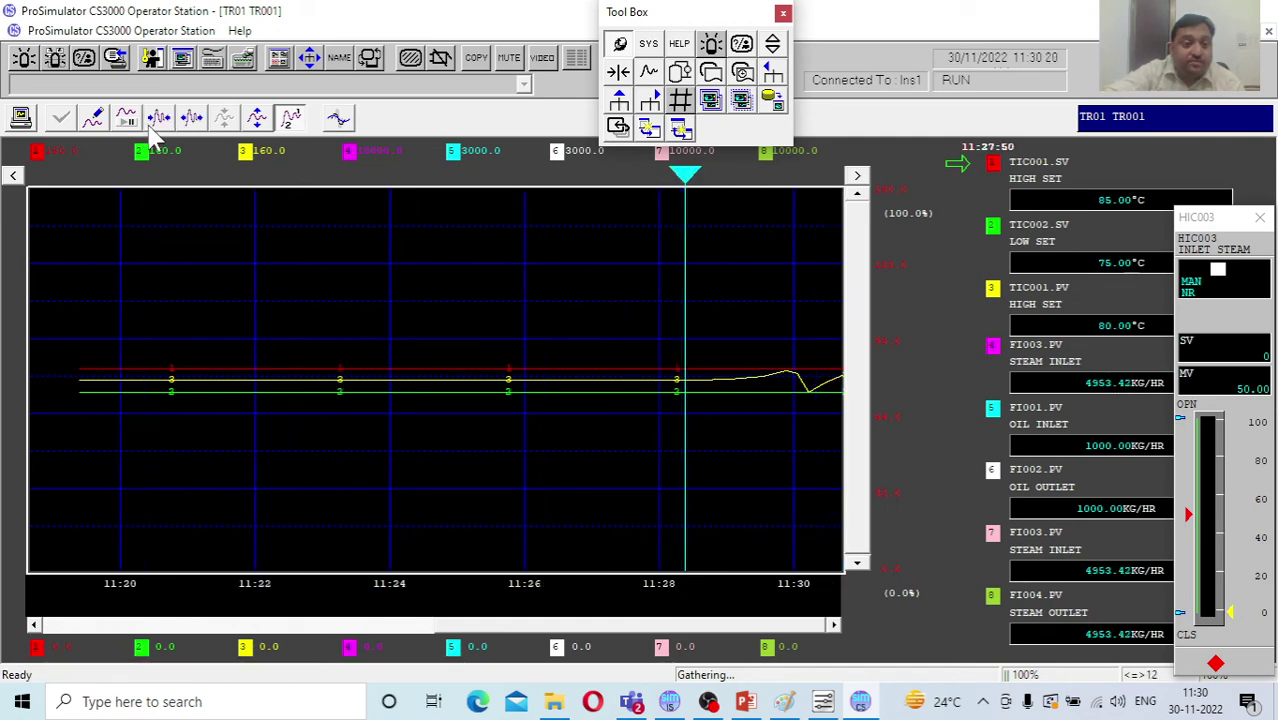
pyautogui.click(202, 125)
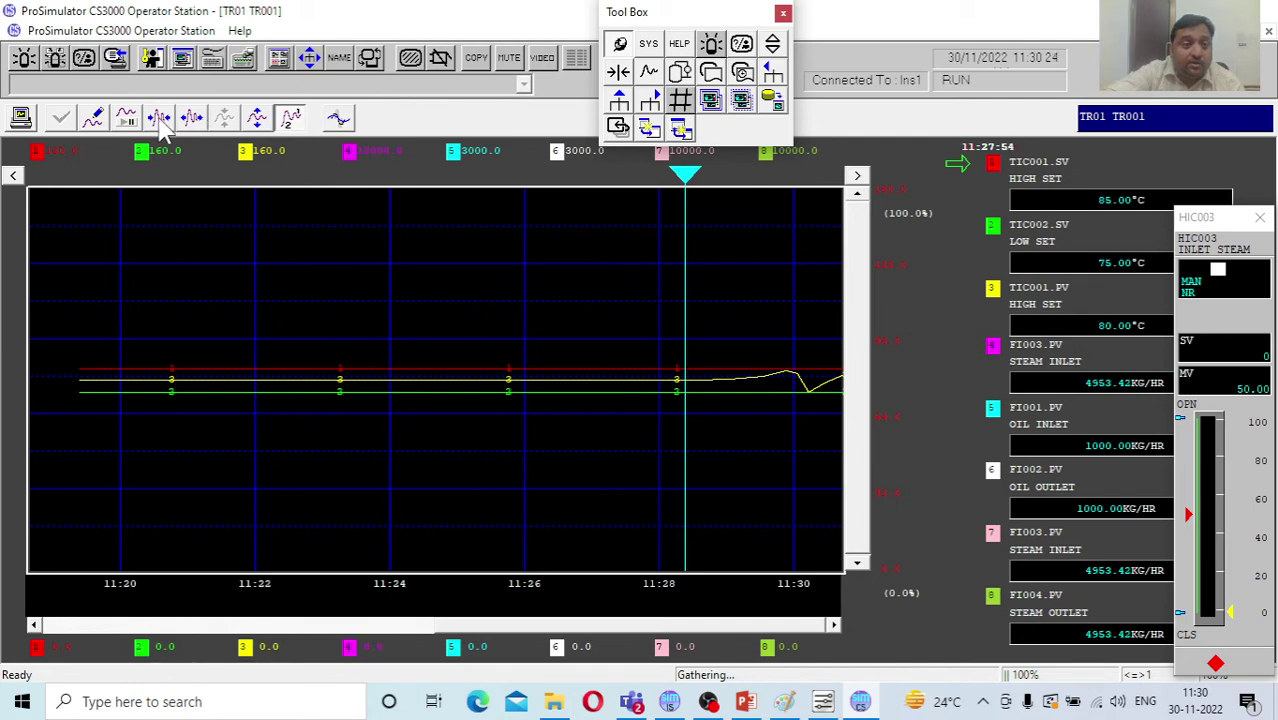
pyautogui.click(158, 120)
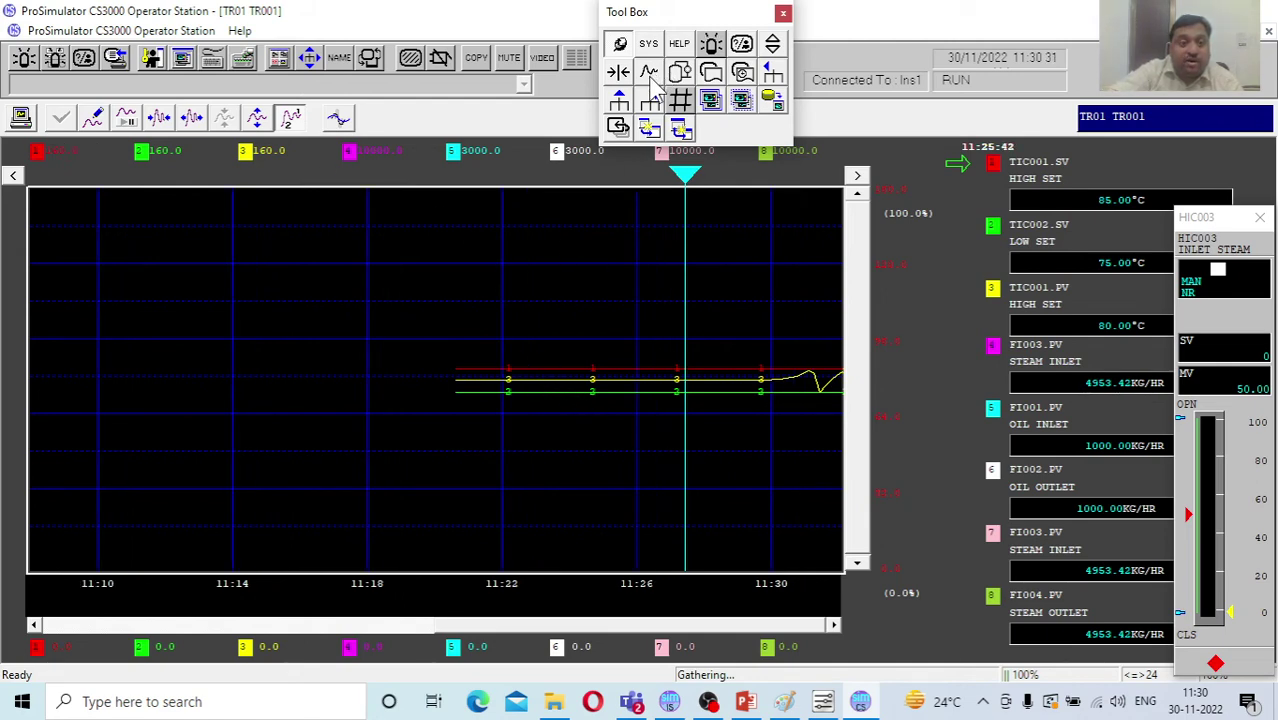
pyautogui.click(95, 120)
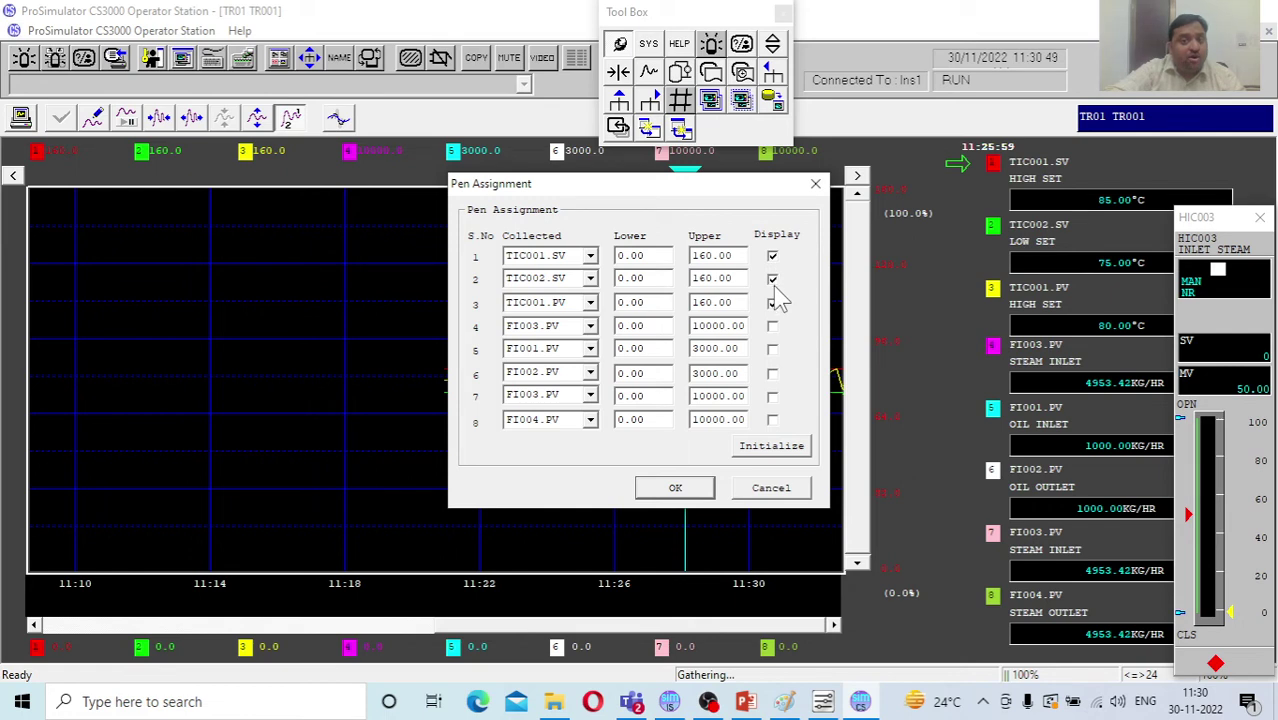
# Accept the Pen Assignment unchanged with pens TIC001.SV, TIC002.SV and TIC001.PV.
pyautogui.click(678, 488)
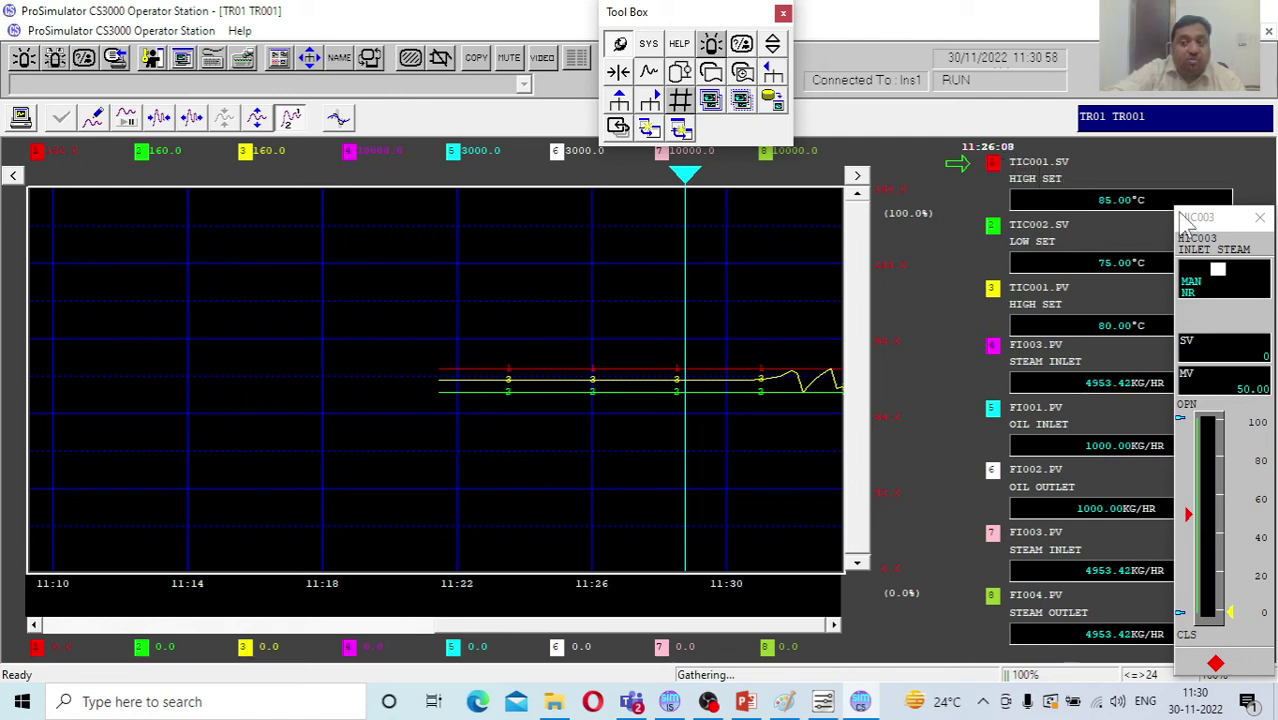
# Close the HIC003 faceplate and zoom TR001 to the last ten minutes, 11:21–11:31.
pyautogui.click(1260, 217)
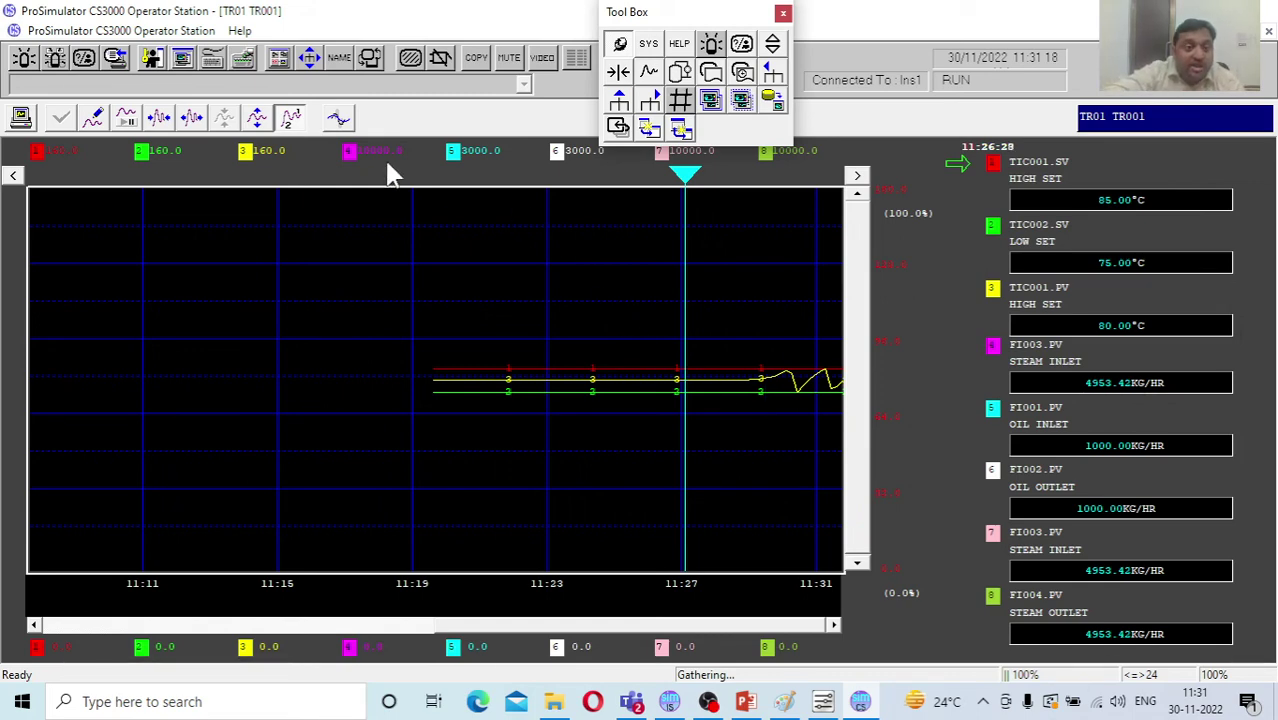
pyautogui.click(189, 125)
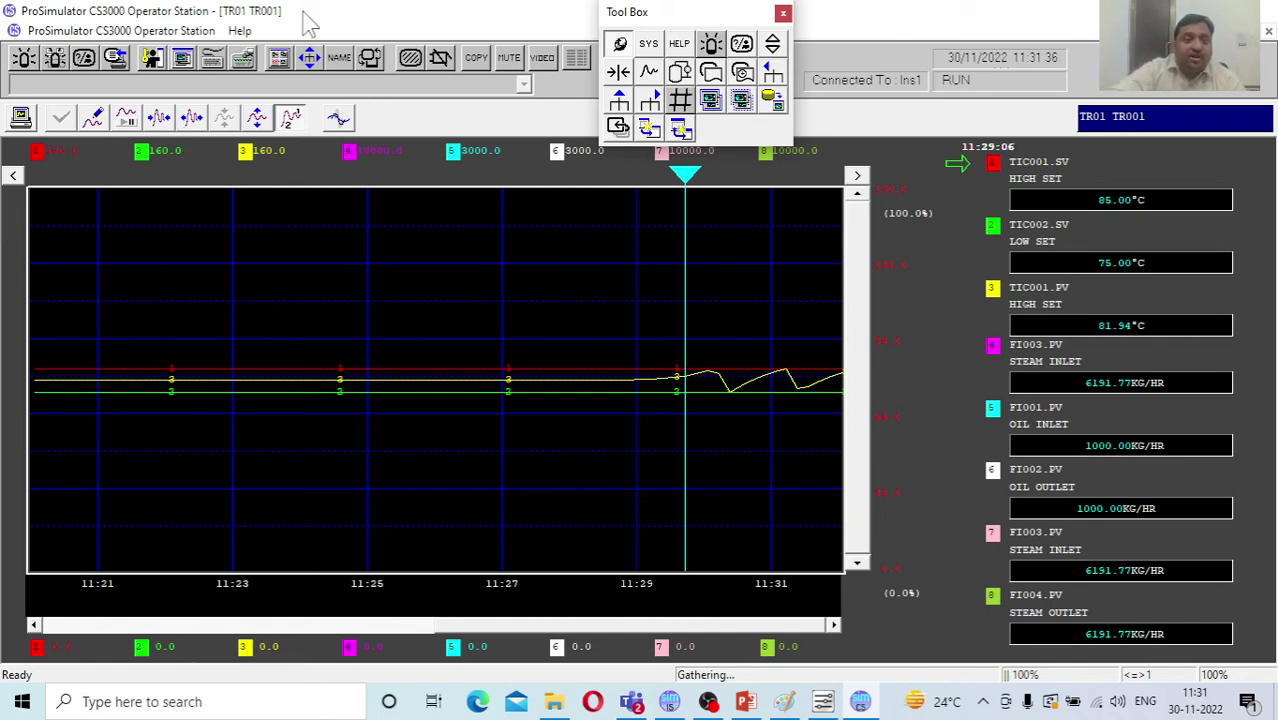
pyautogui.click(693, 82)
# On graphic GR01, close and reopen the TIC001 high-set controller faceplate.
pyautogui.click(252, 490)
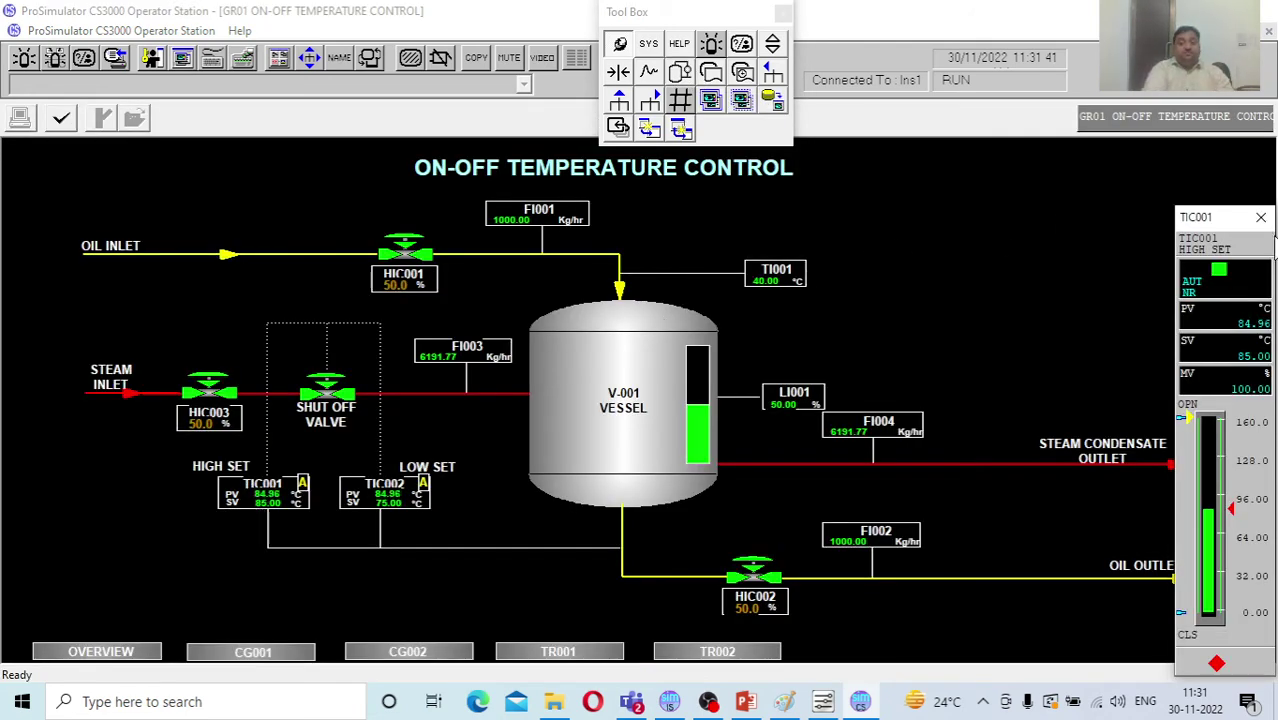
pyautogui.click(1262, 218)
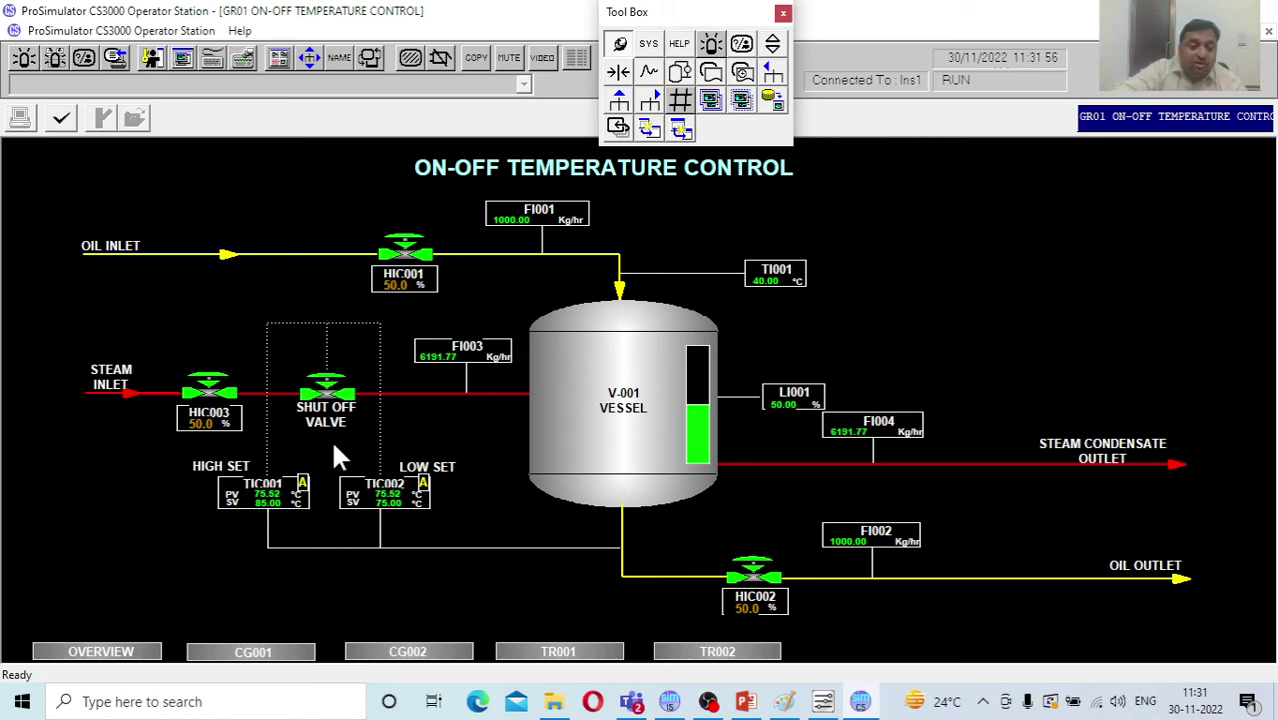
pyautogui.click(253, 494)
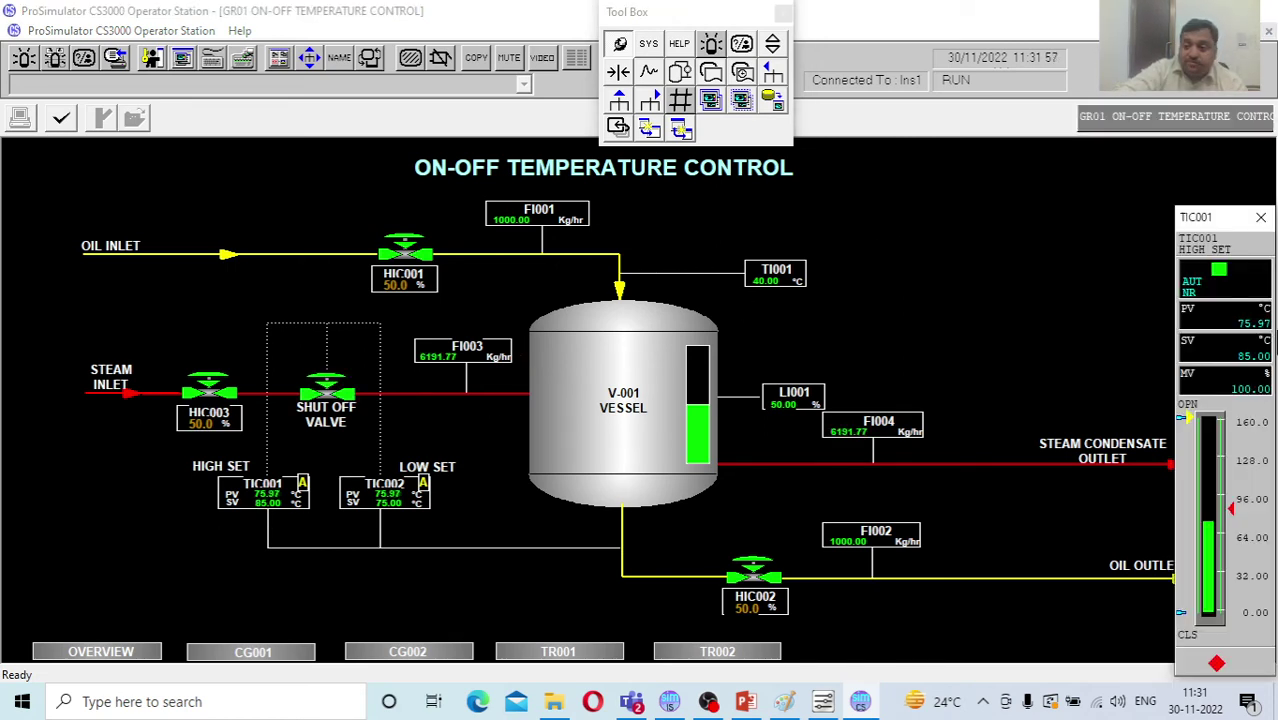
# Enter a new TIC002 low setpoint via its SV field, then close the TIC002 and TIC001 faceplates.
pyautogui.click(1219, 350)
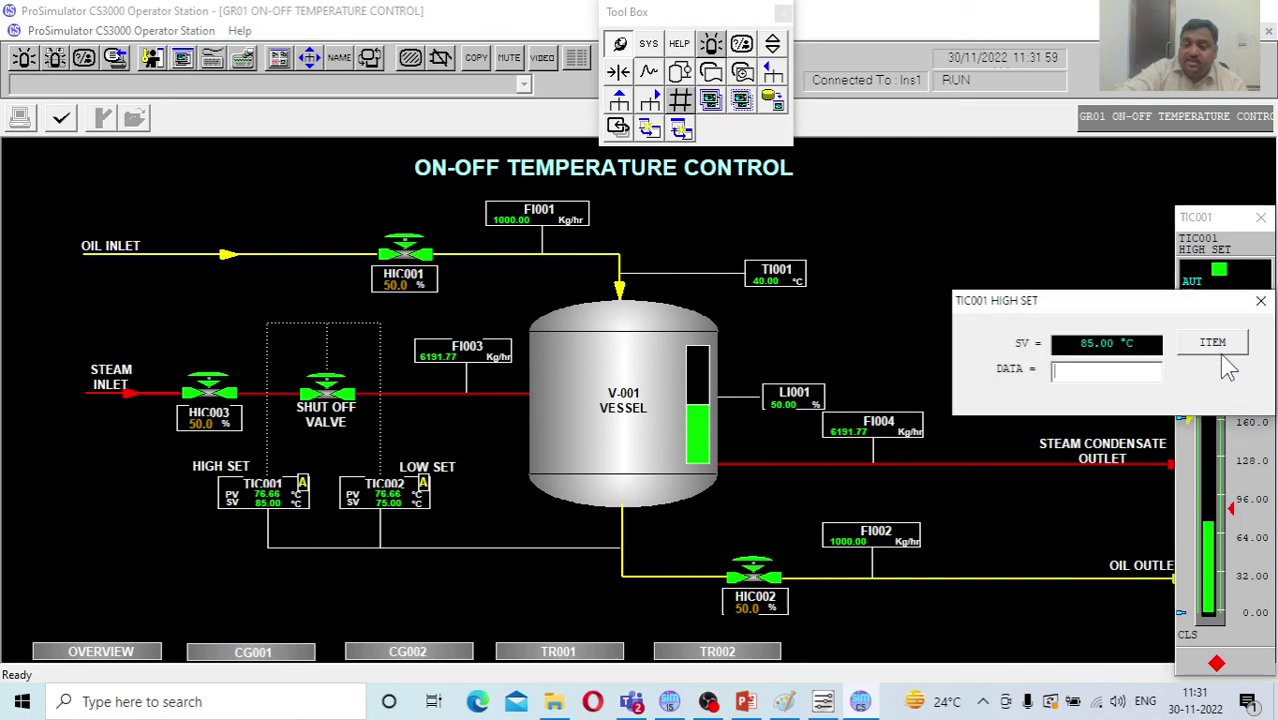
pyautogui.click(1261, 302)
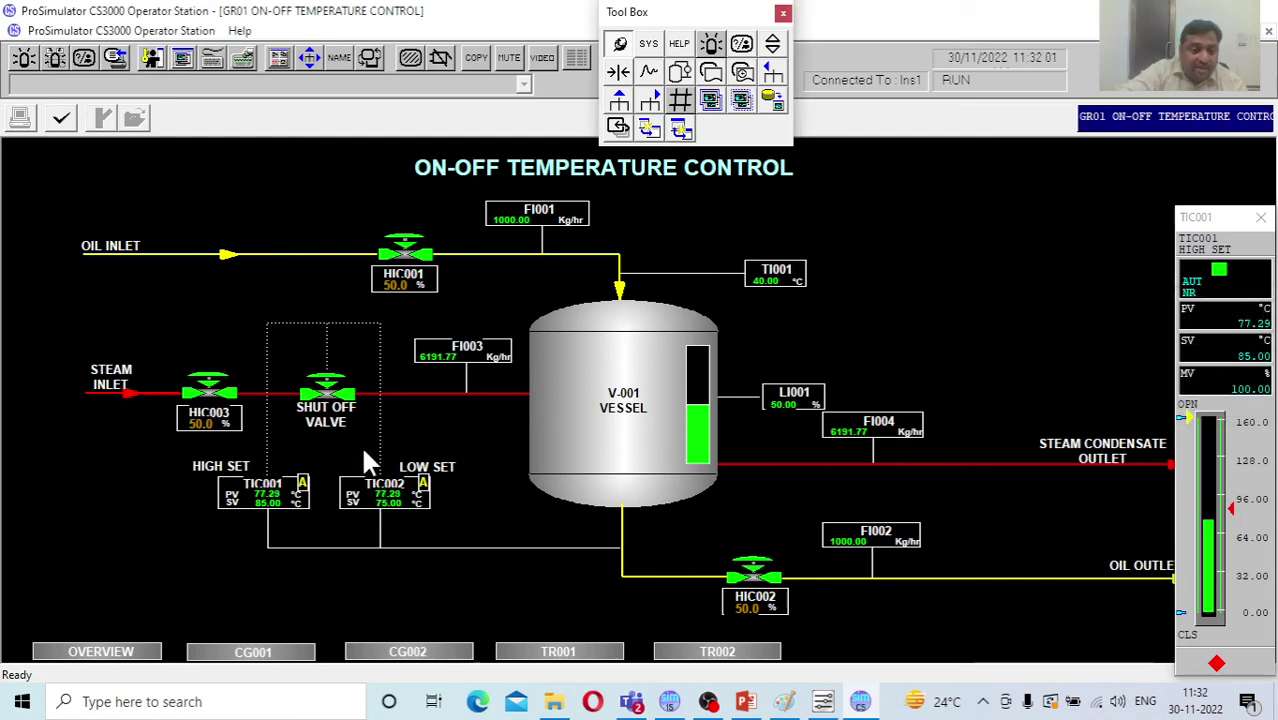
pyautogui.click(384, 500)
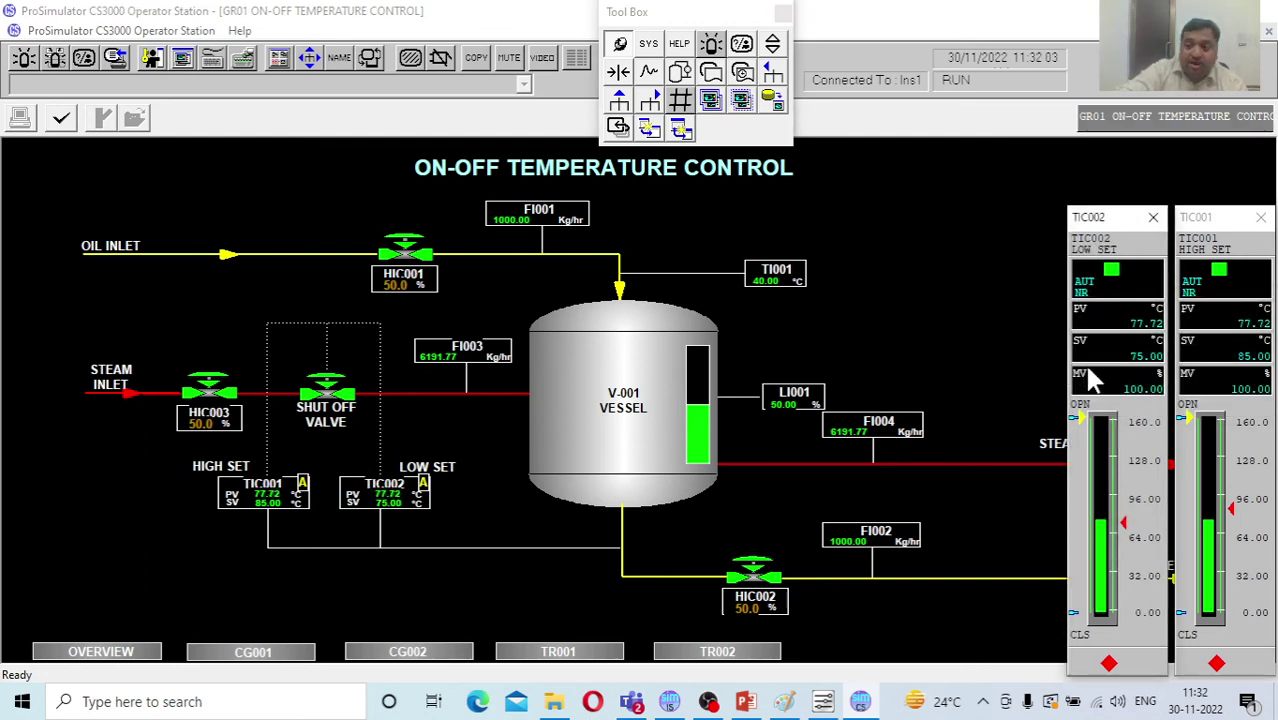
pyautogui.click(1116, 355)
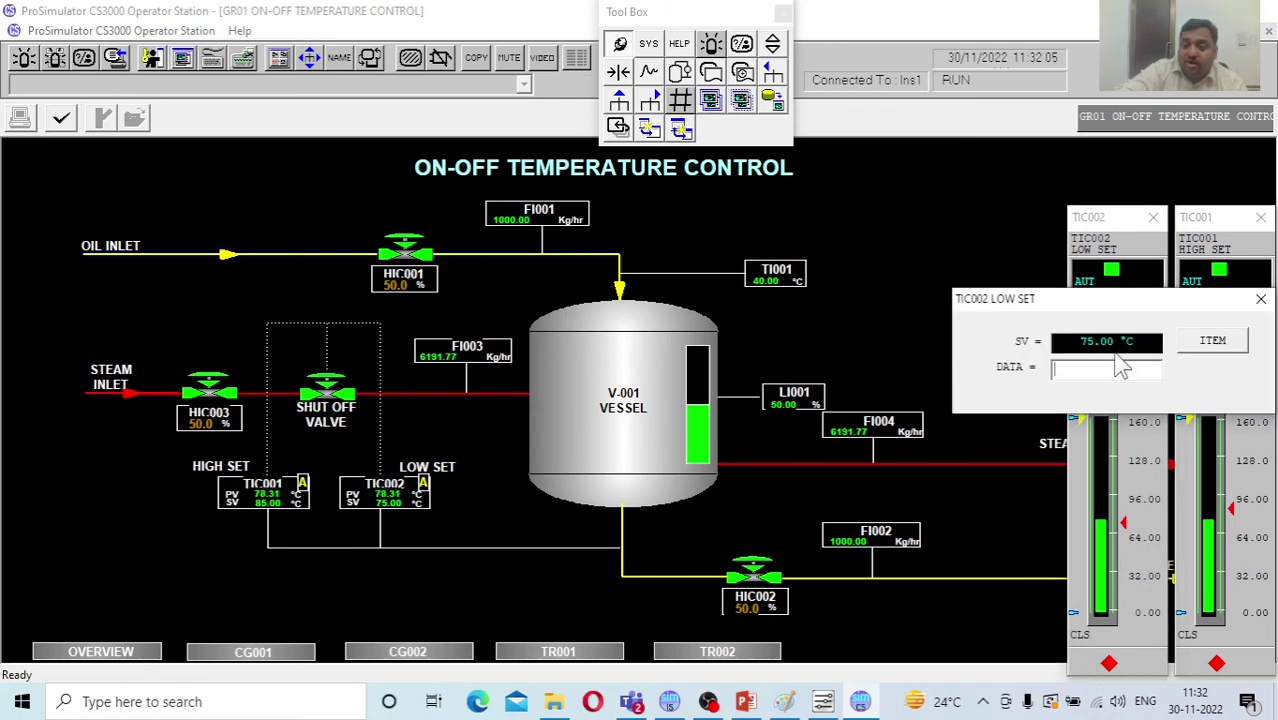
pyautogui.write('75')
pyautogui.press('Return')
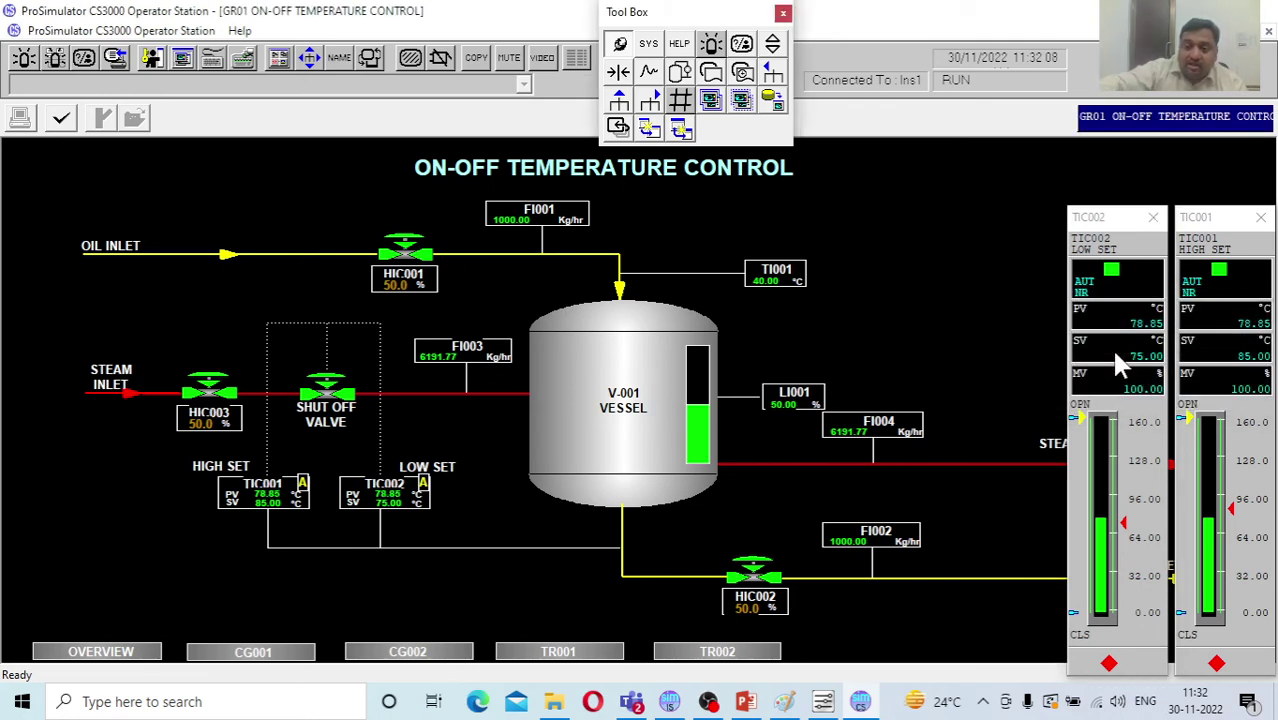
pyautogui.click(1153, 217)
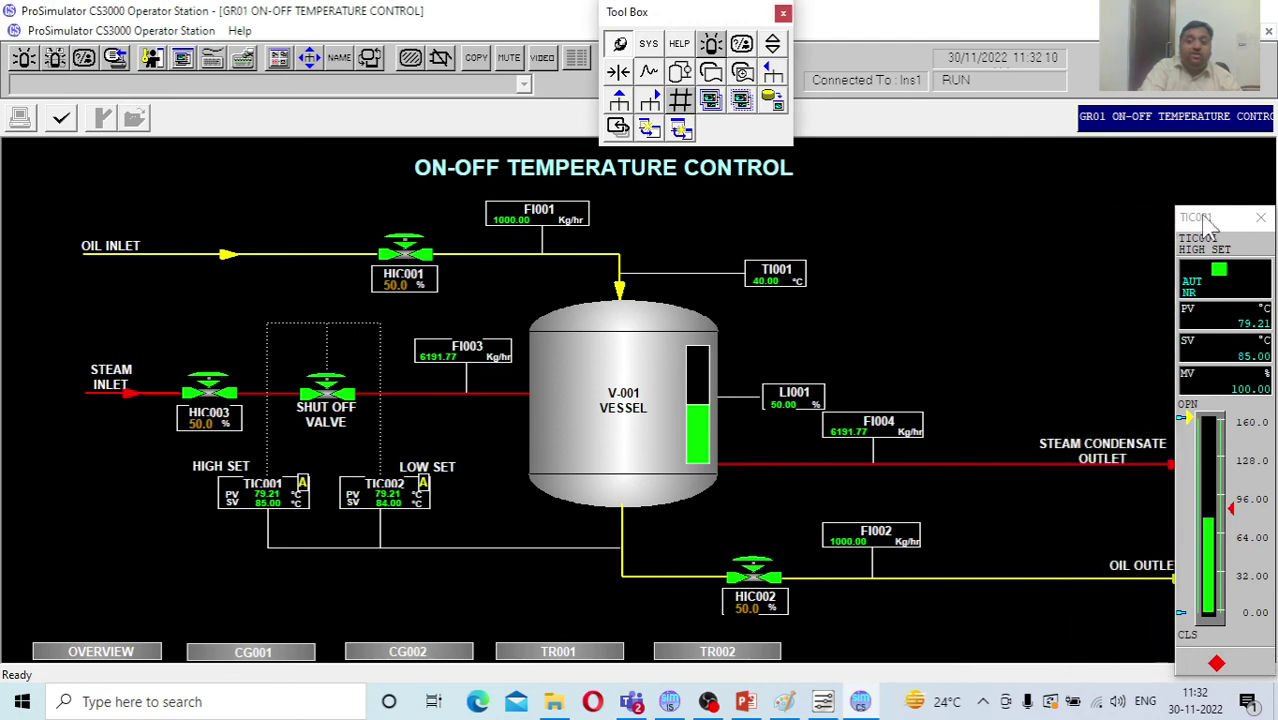
pyautogui.click(1261, 217)
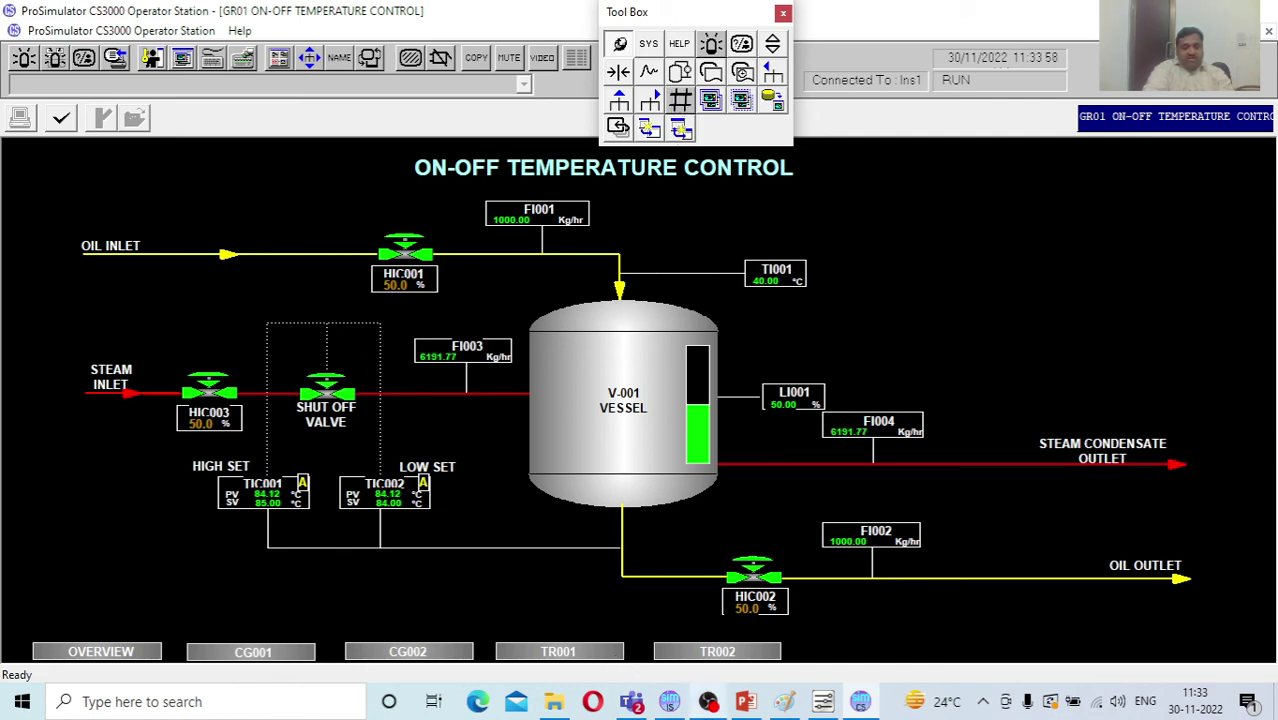
# Switch to the OBS Studio window after watching the temperature cycle.
pyautogui.click(712, 701)
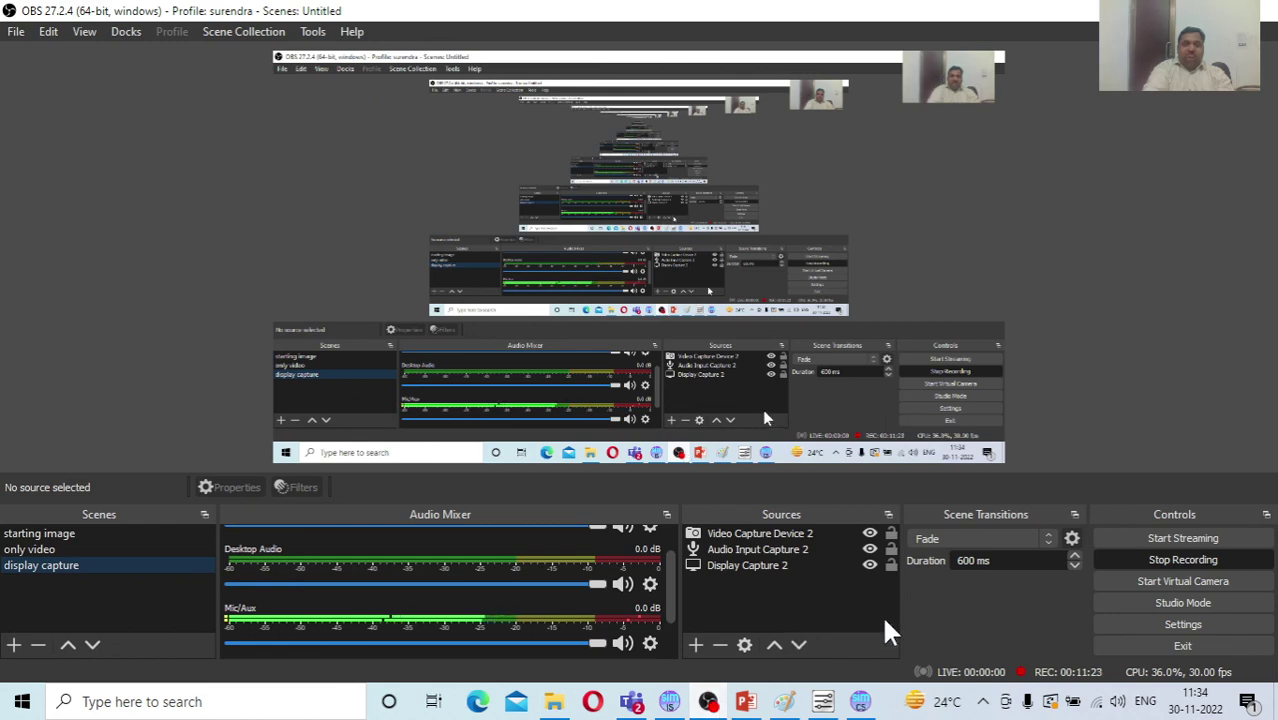